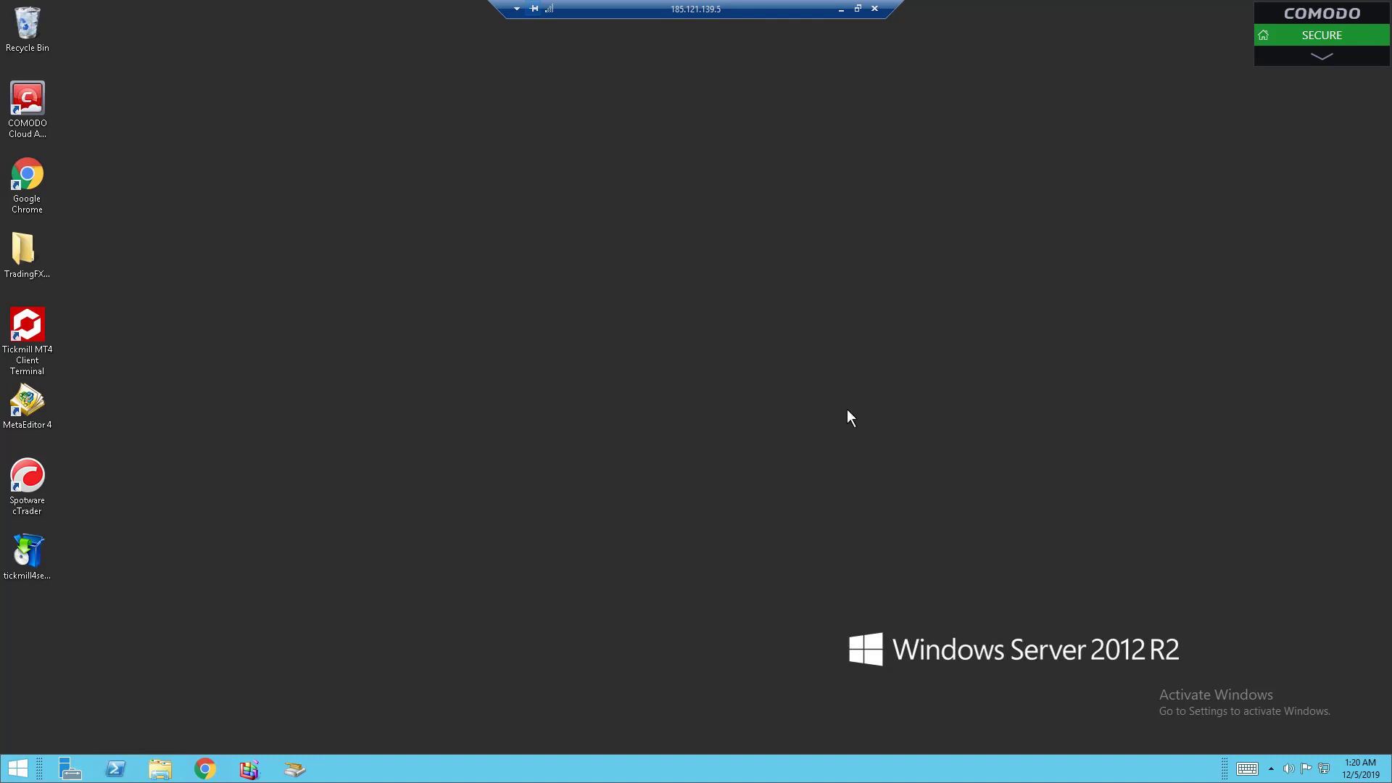
# - Launch Windows PowerShell from the Start screen and move it toward the screen centre
pyautogui.click(17, 770)
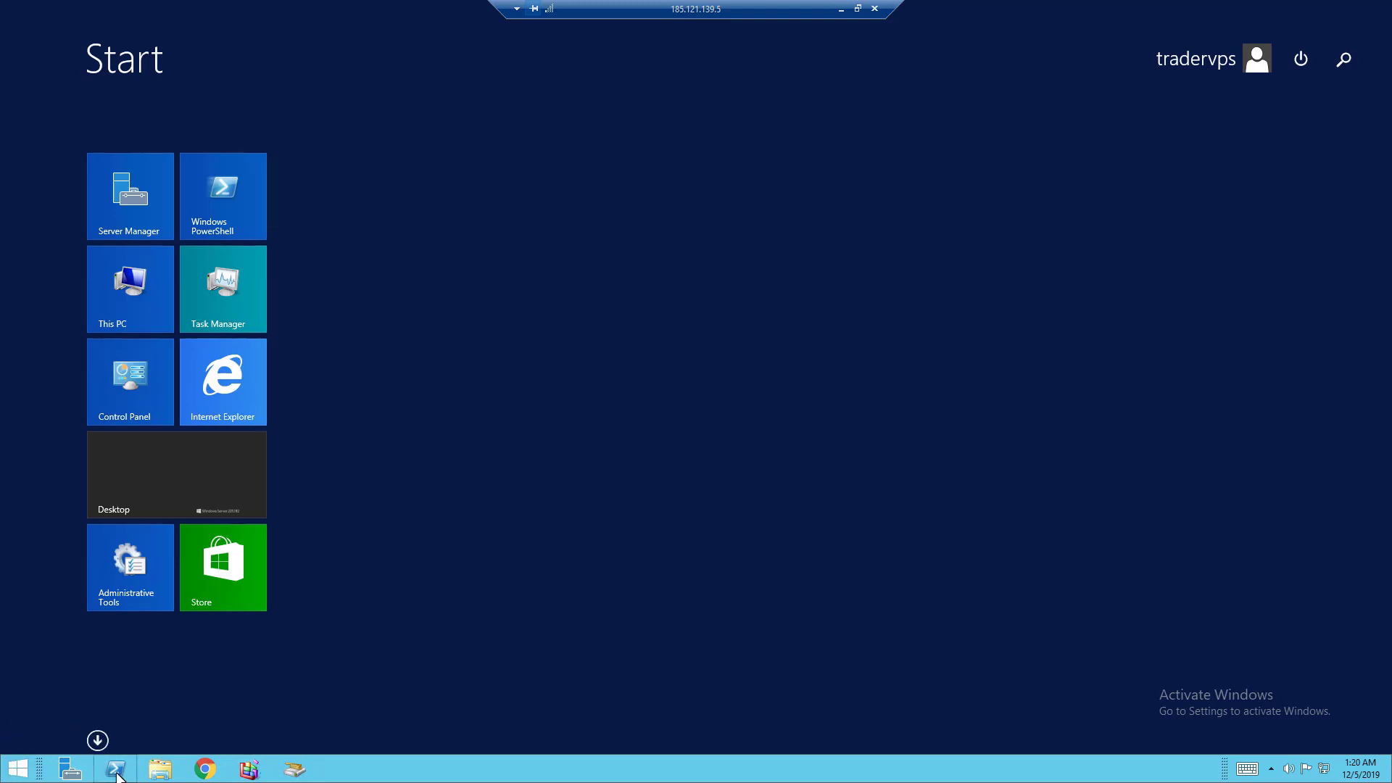
pyautogui.click(217, 187)
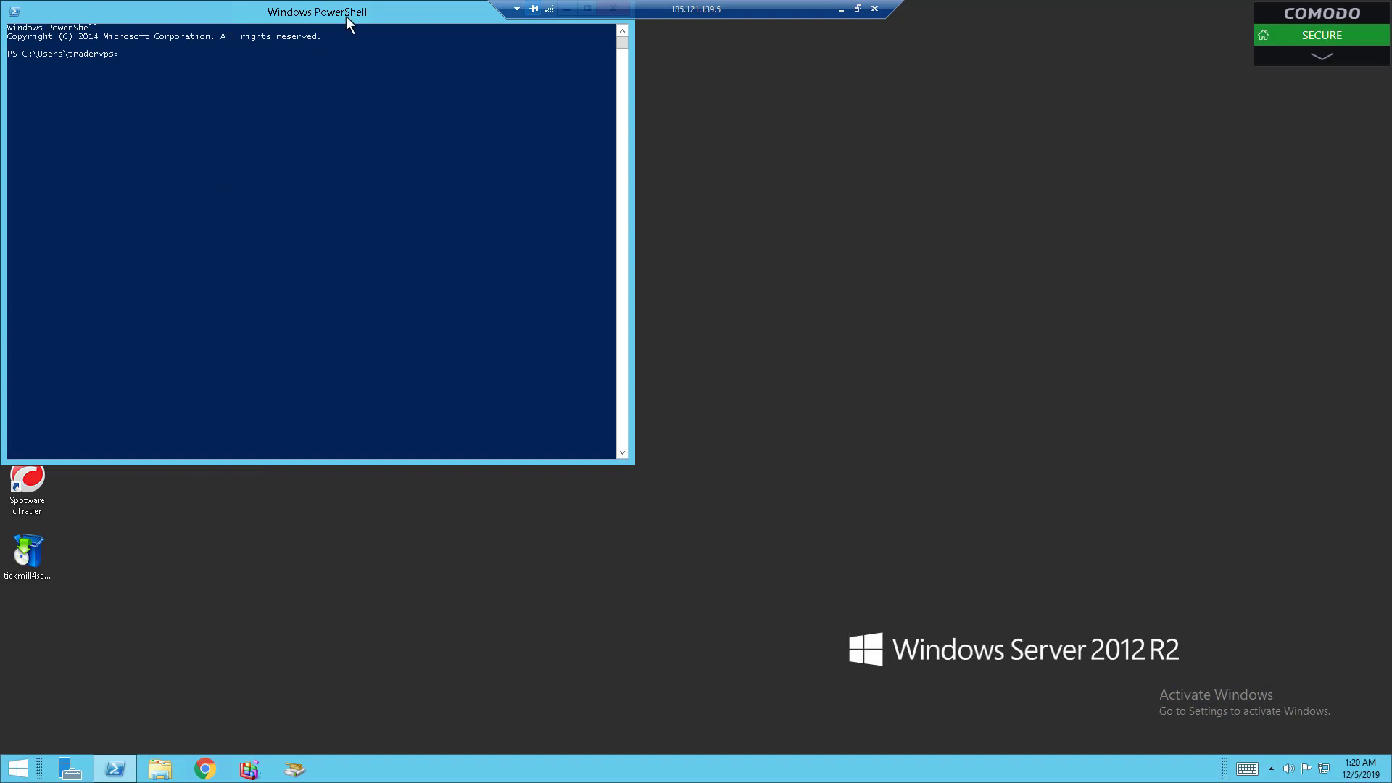
pyautogui.moveTo(352, 13); pyautogui.dragTo(716, 135)
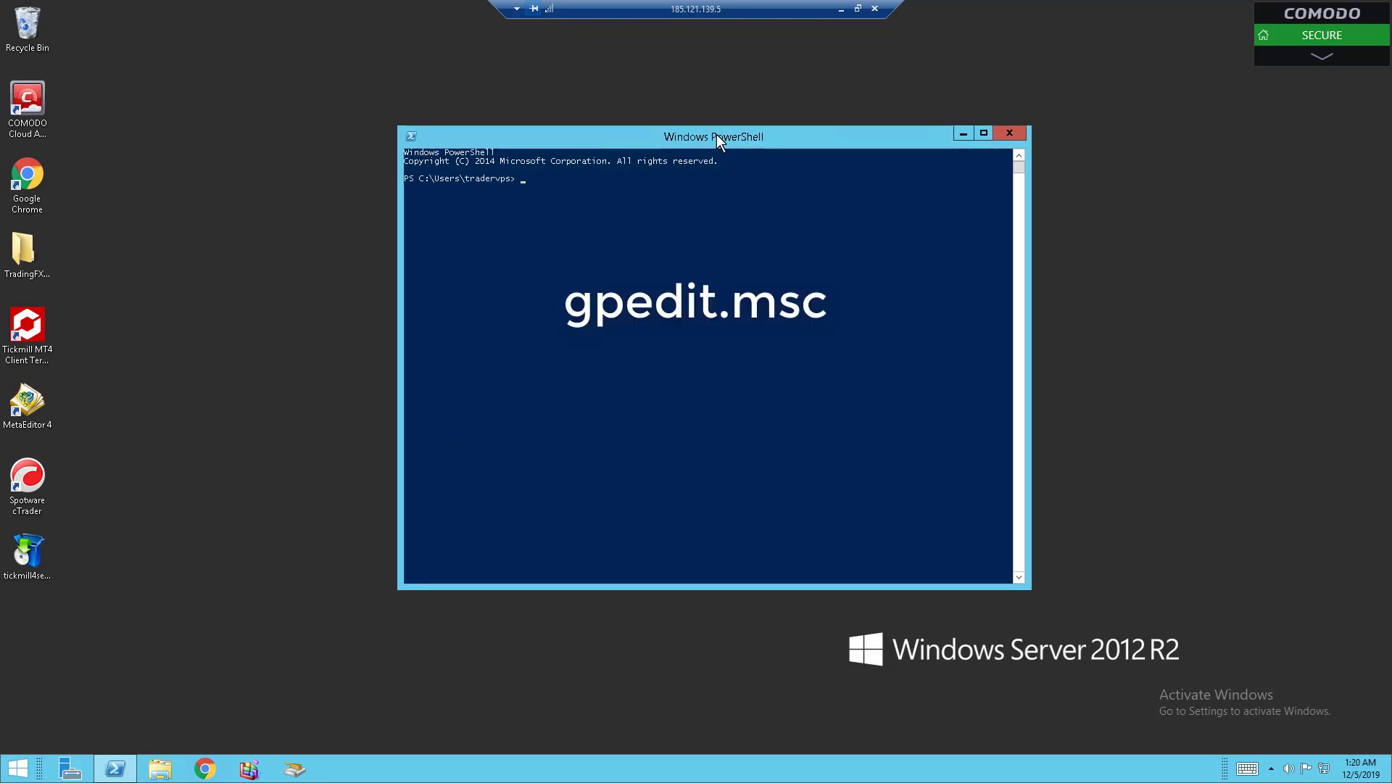
# - Run gpedit.msc to open the Local Group Policy Editor, placing both windows side by side
pyautogui.write('gpedit.msc')
pyautogui.press('Return')
pyautogui.moveTo(894, 132); pyautogui.dragTo(1178, 125)
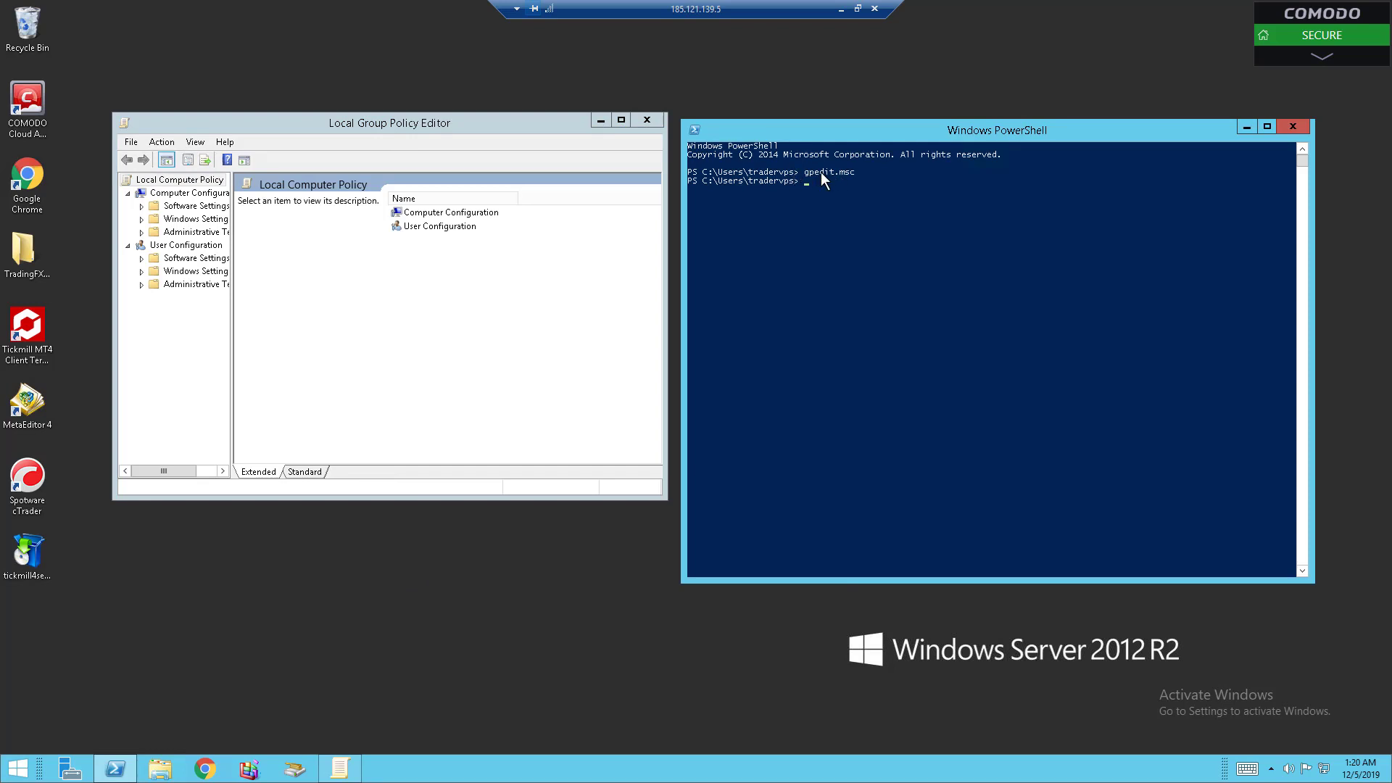
pyautogui.moveTo(532, 128); pyautogui.dragTo(552, 162)
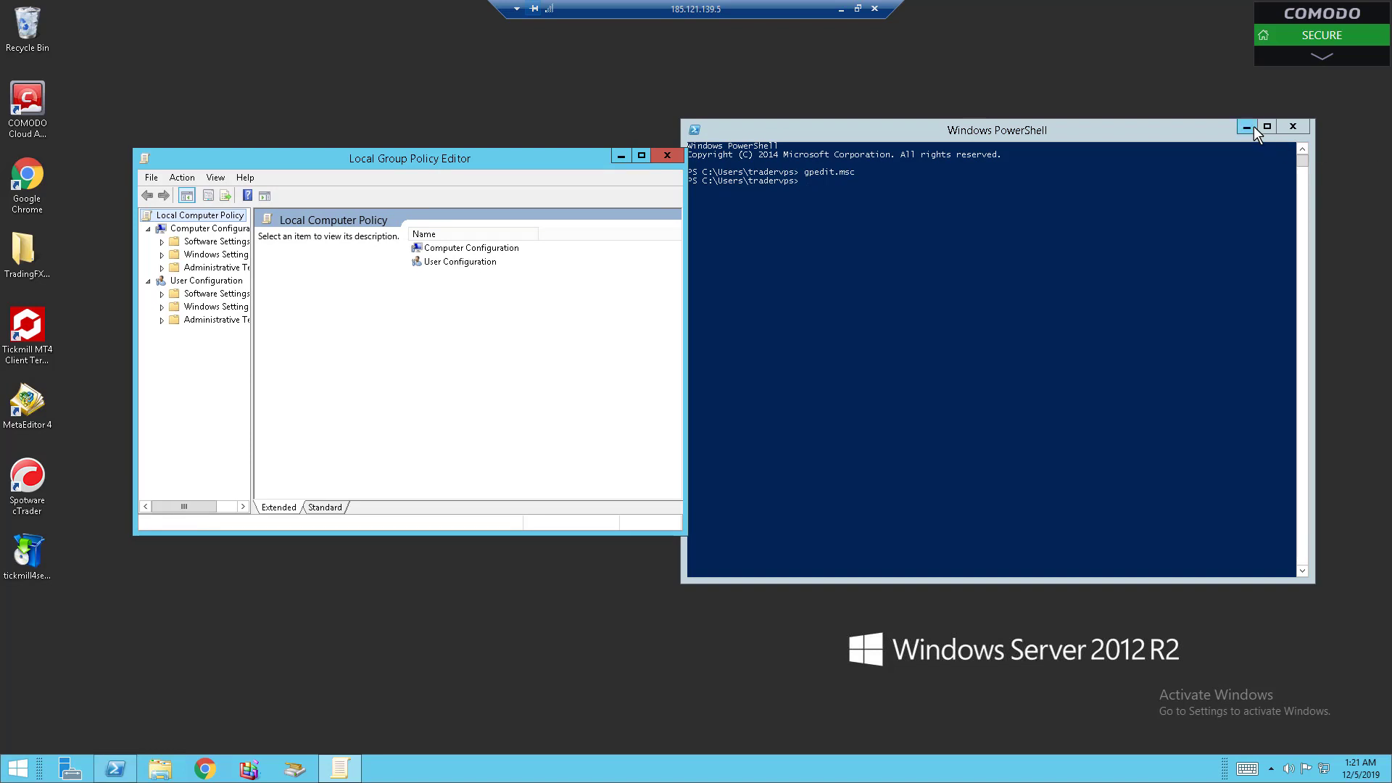
# - Minimize PowerShell, maximize the Group Policy Editor, and widen its policy tree pane
pyautogui.click(1247, 127)
pyautogui.moveTo(411, 159); pyautogui.dragTo(807, 158)
pyautogui.click(799, 158)
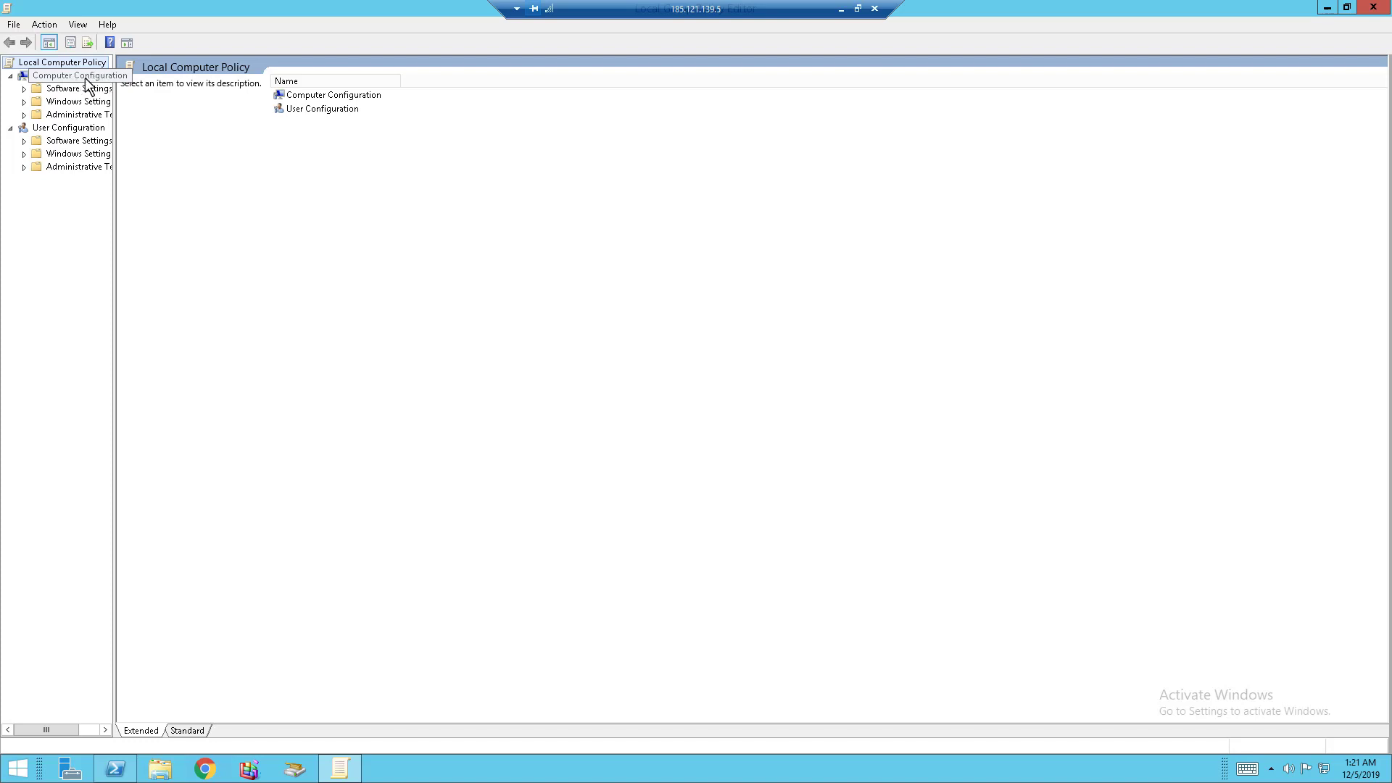
pyautogui.moveTo(115, 108); pyautogui.dragTo(283, 129)
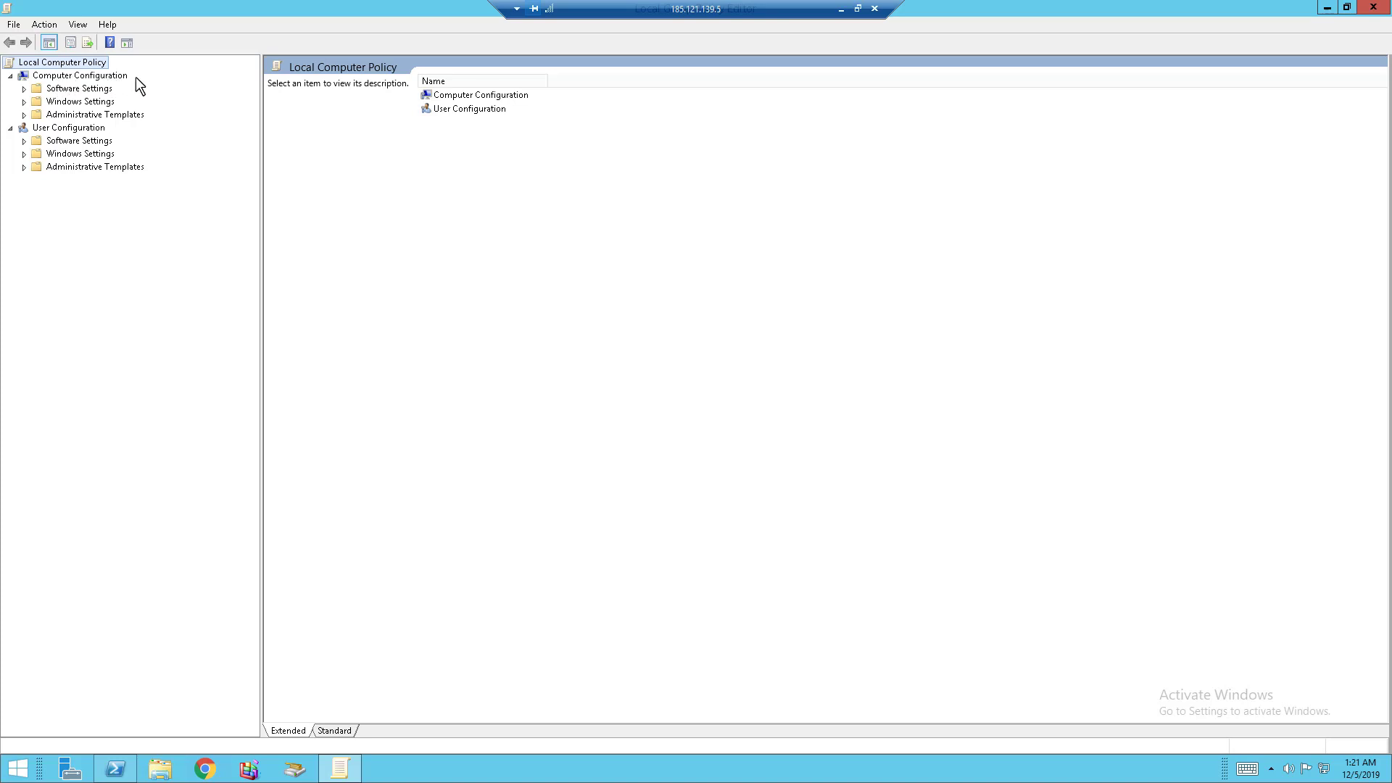
# - Expand Administrative Templates > Windows Components > Remote Desktop Services > Remote Desktop Session Host and show Connections
pyautogui.click(24, 115)
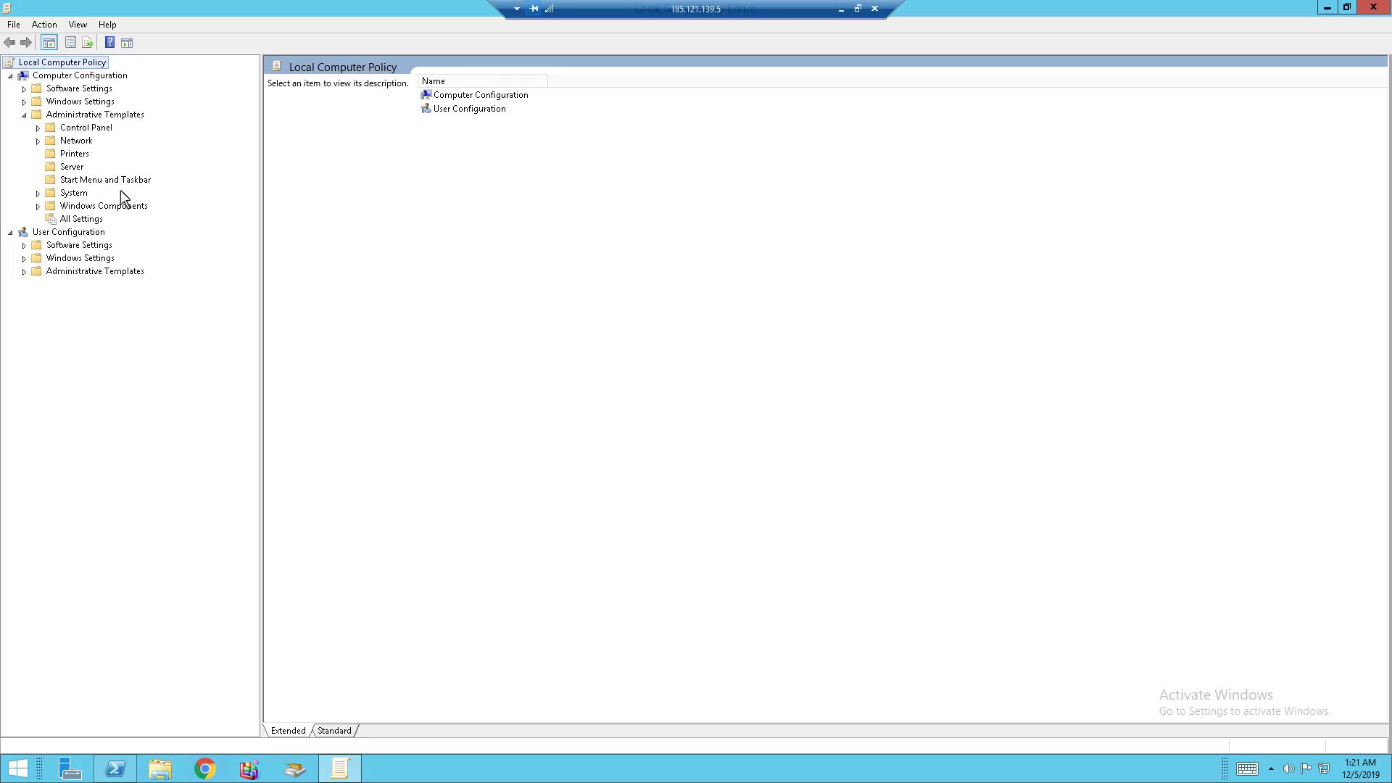
pyautogui.click(40, 207)
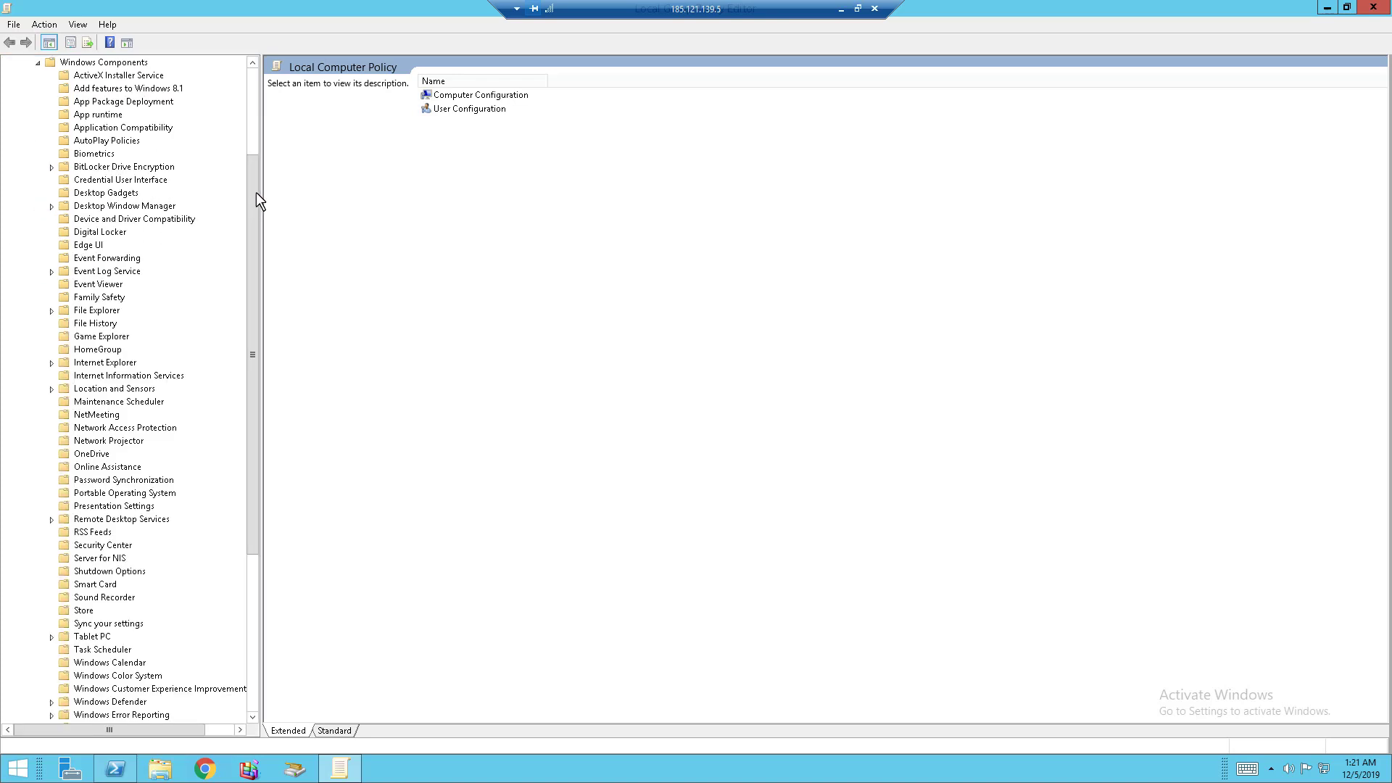
pyautogui.moveTo(255, 192); pyautogui.dragTo(266, 332)
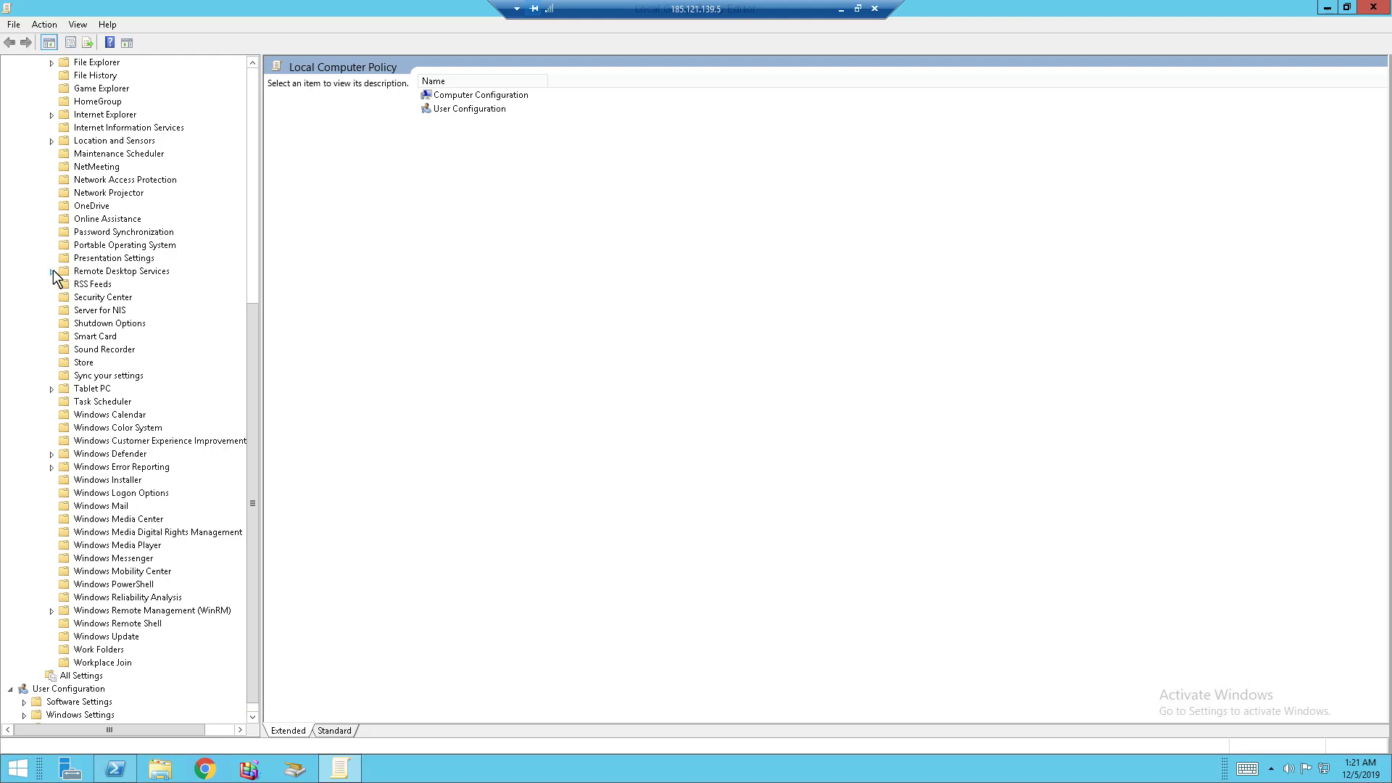
pyautogui.click(52, 271)
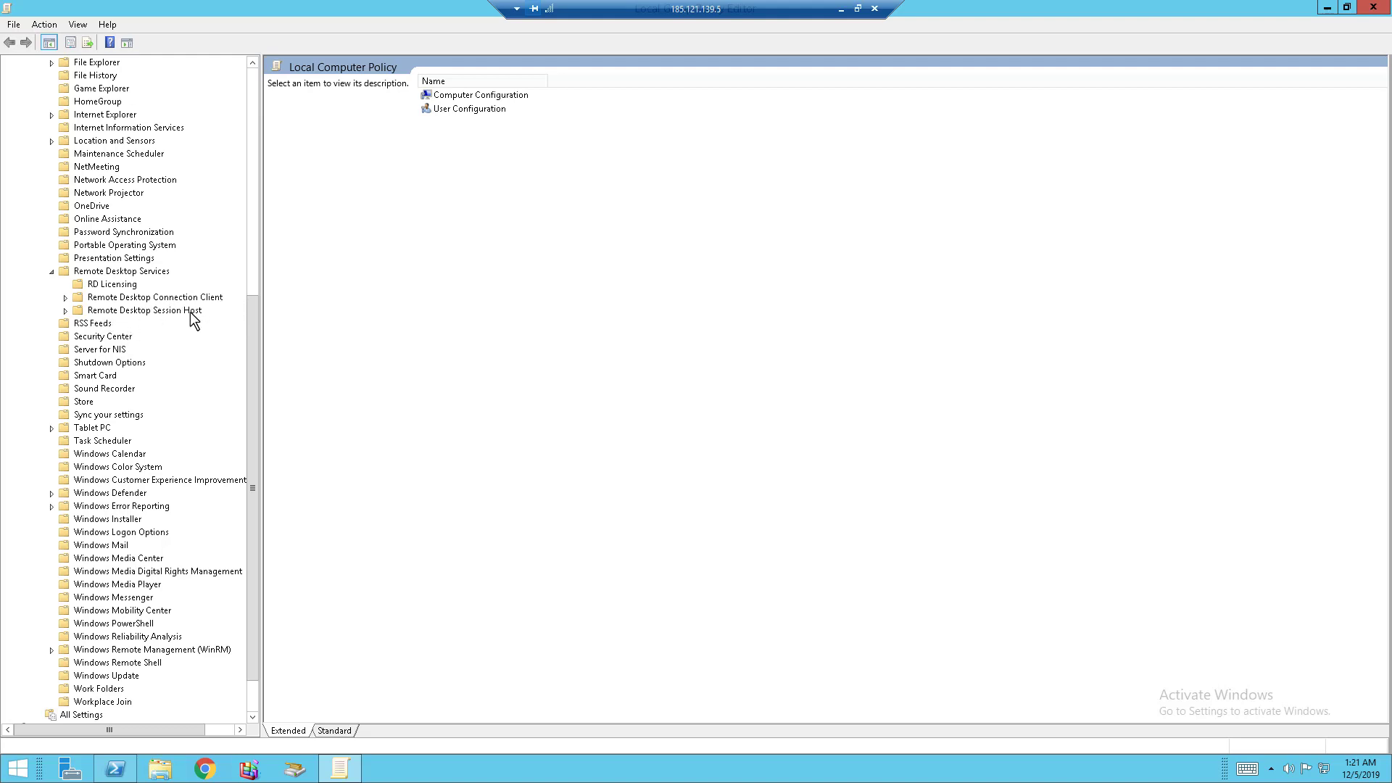
pyautogui.click(65, 310)
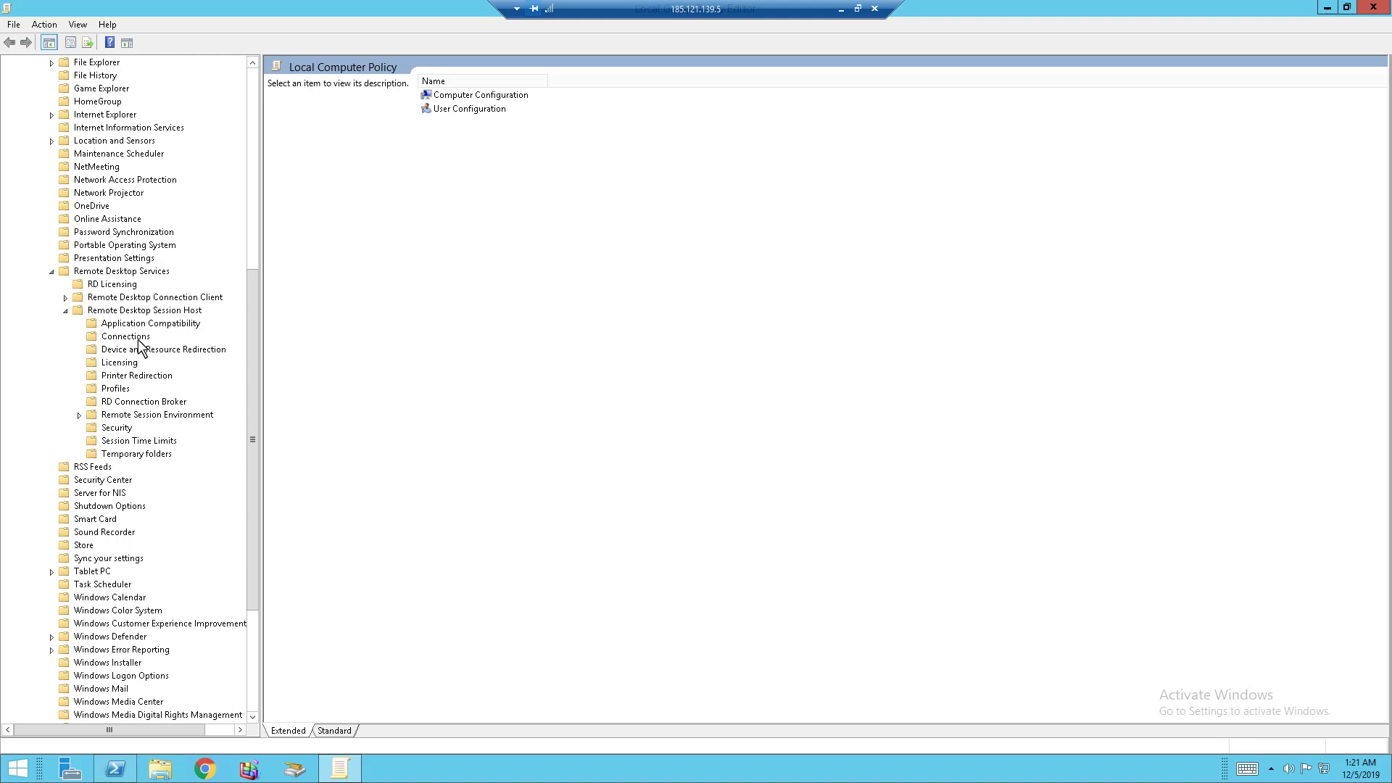
pyautogui.click(125, 336)
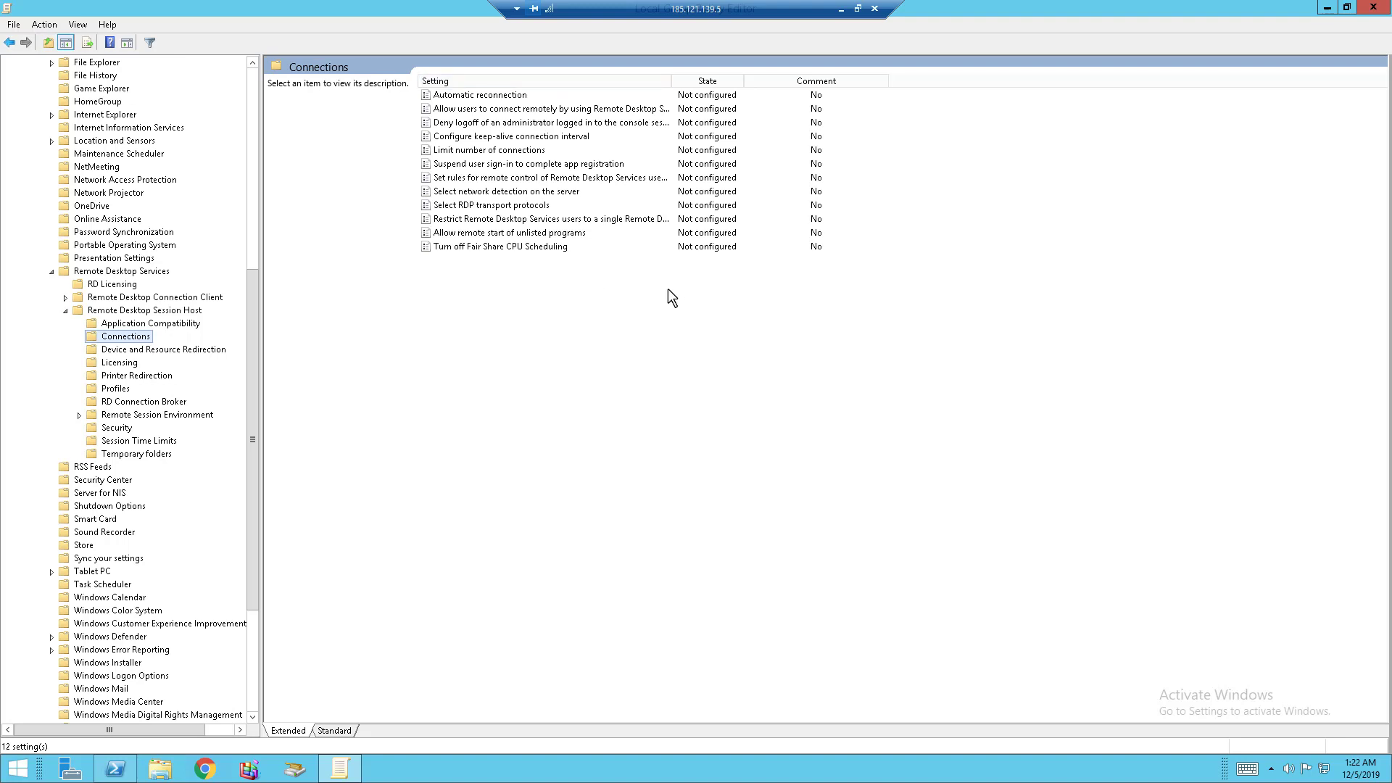
# - Enable Limit number of connections with RD Maximum Connections allowed set to 2
pyautogui.click(519, 153)
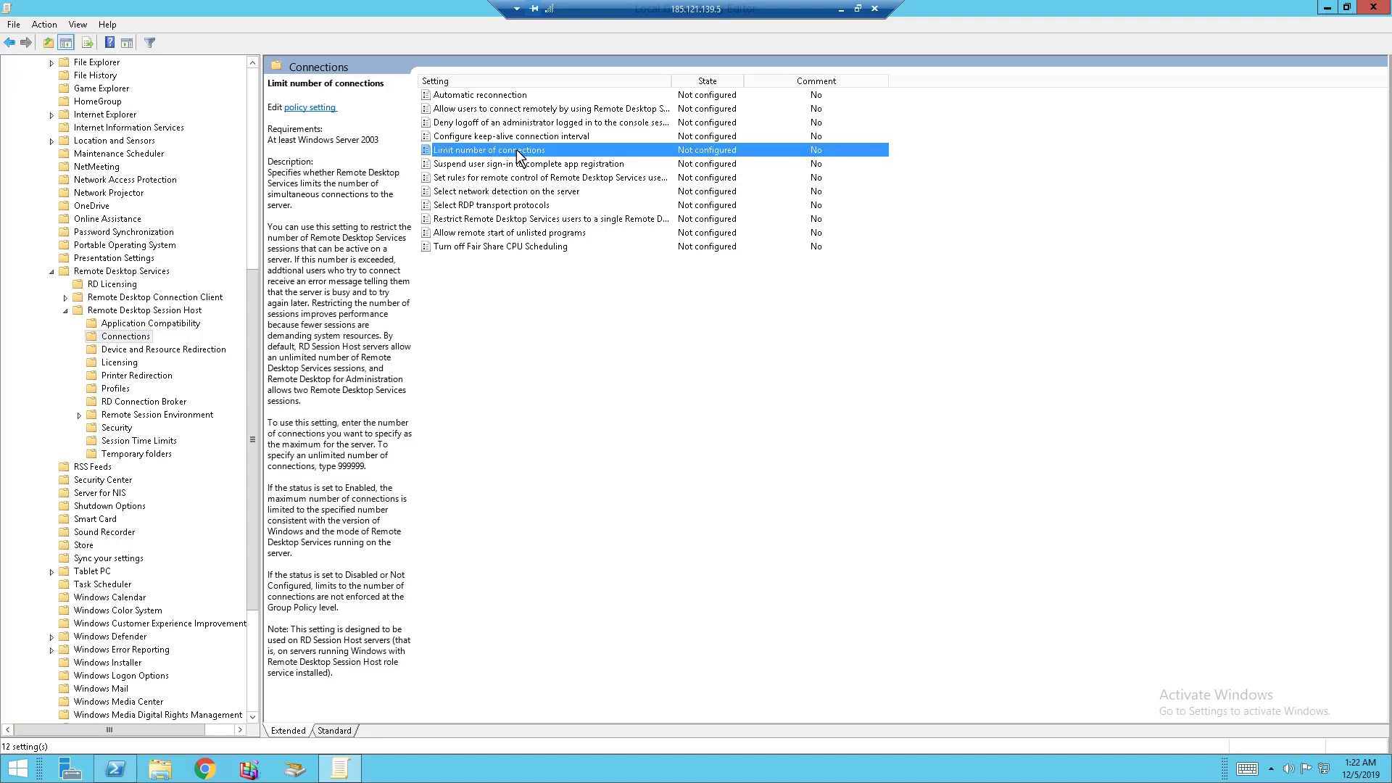
pyautogui.rightClick(528, 154)
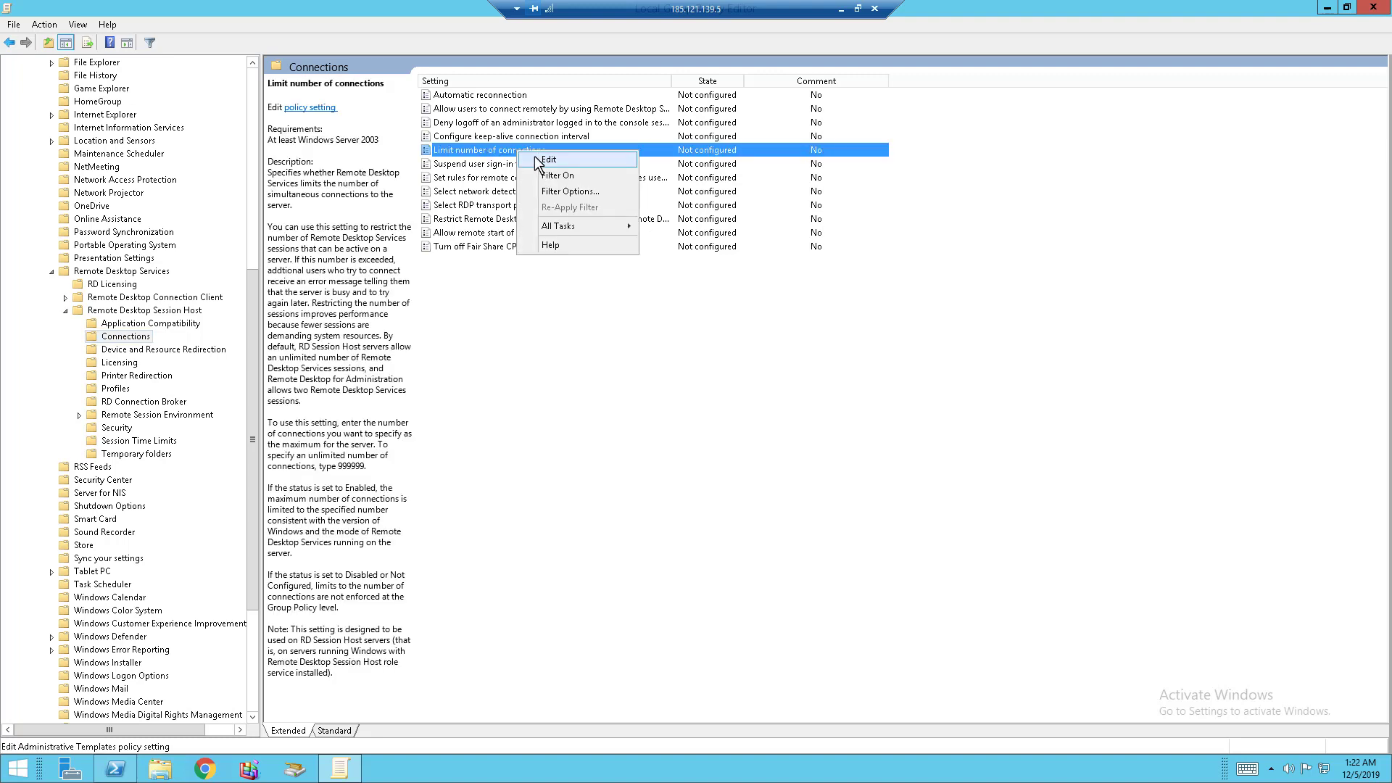
pyautogui.click(536, 161)
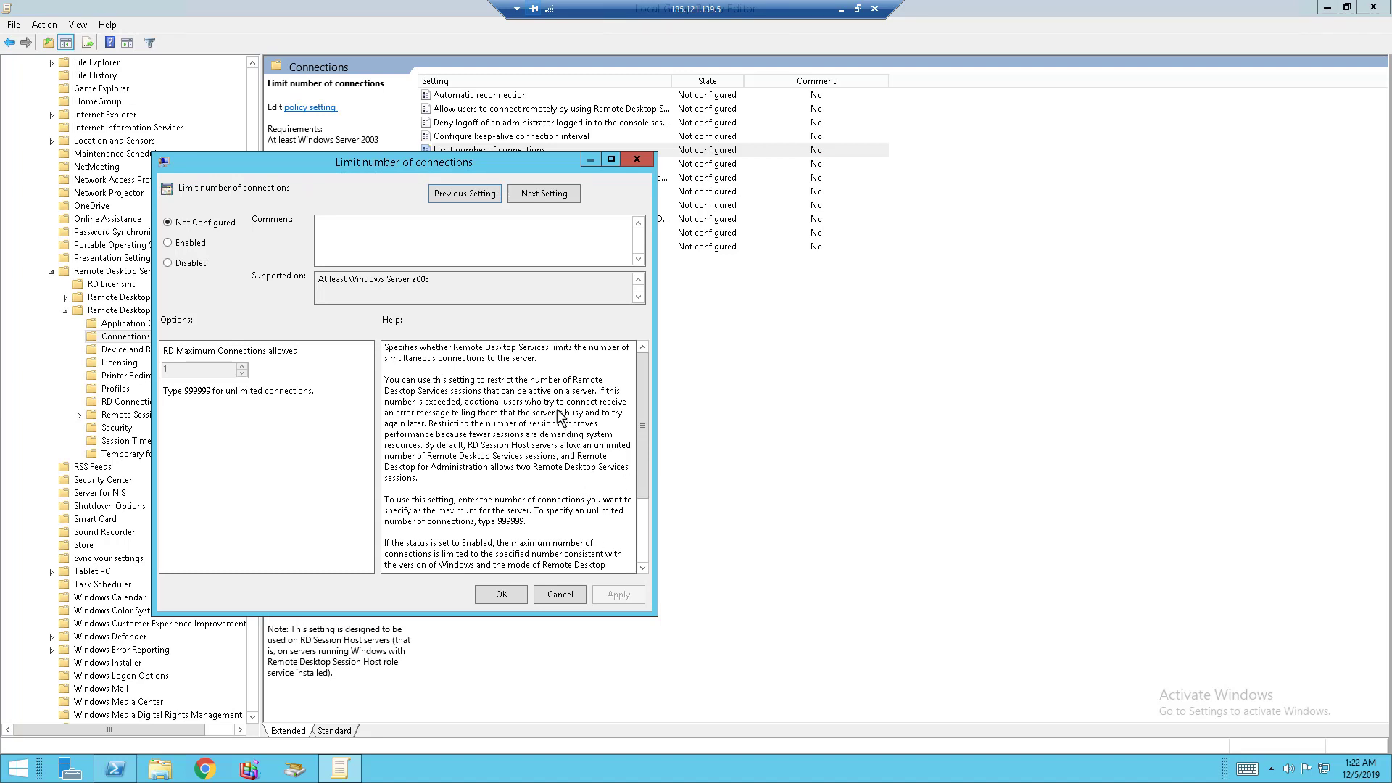
pyautogui.click(190, 247)
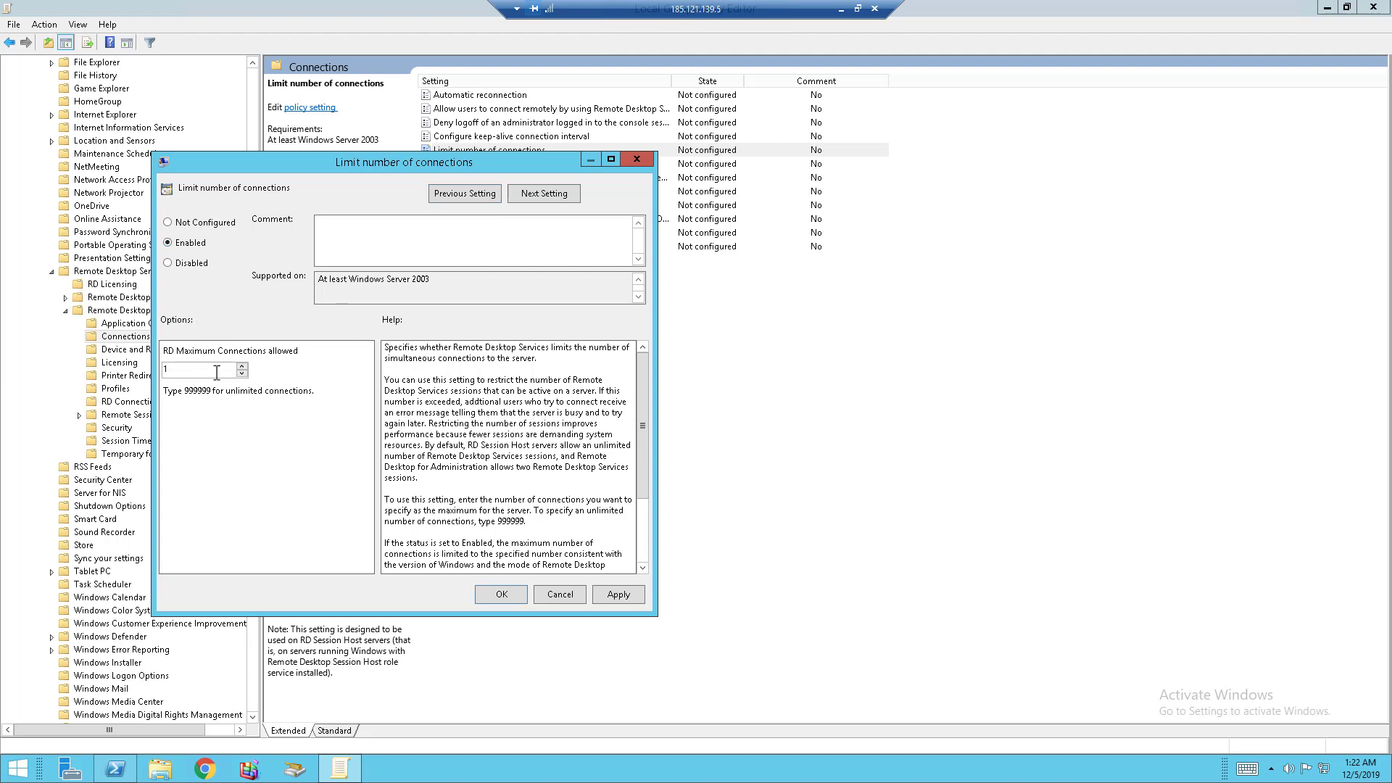
pyautogui.click(242, 367)
pyautogui.click(612, 595)
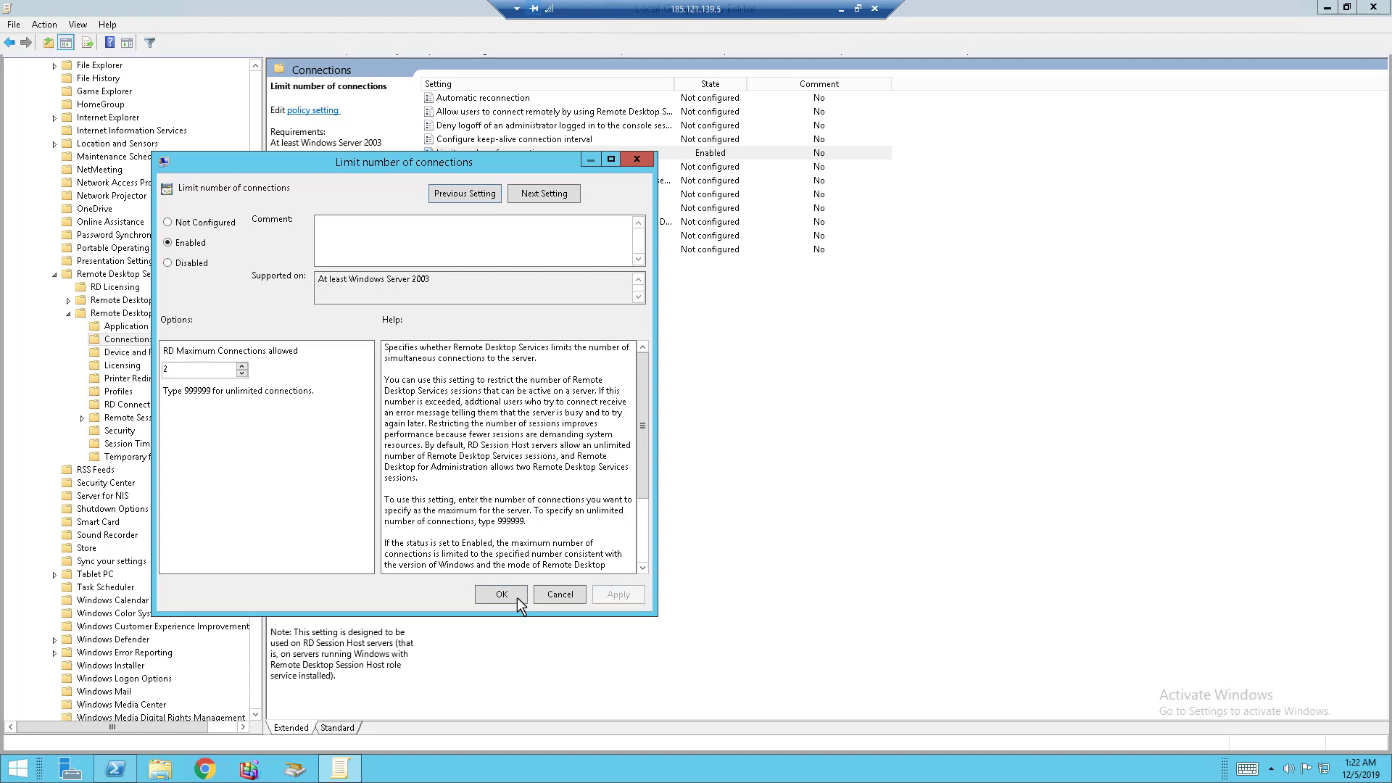
pyautogui.click(501, 594)
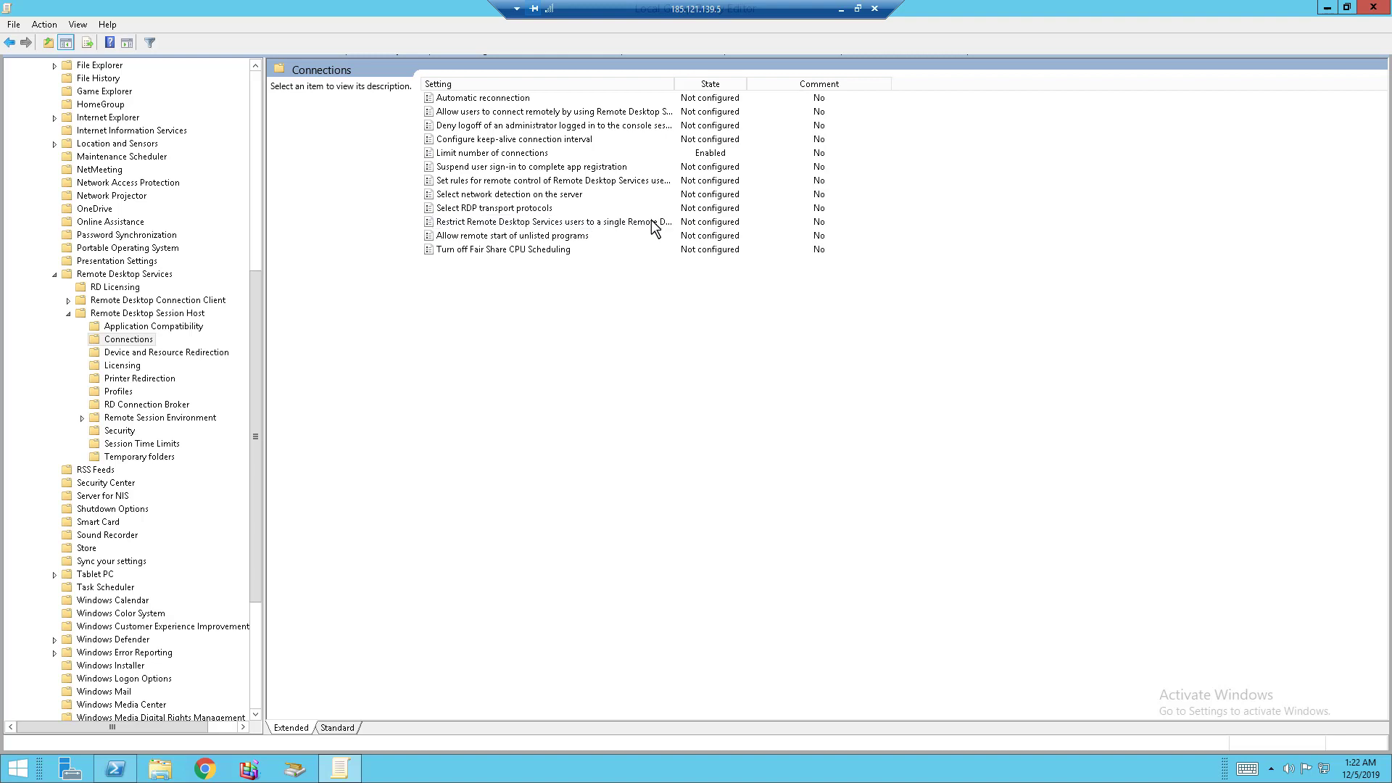
# - Set Restrict Remote Desktop Services users to a single Remote Desktop Services session to Disabled
pyautogui.click(655, 225)
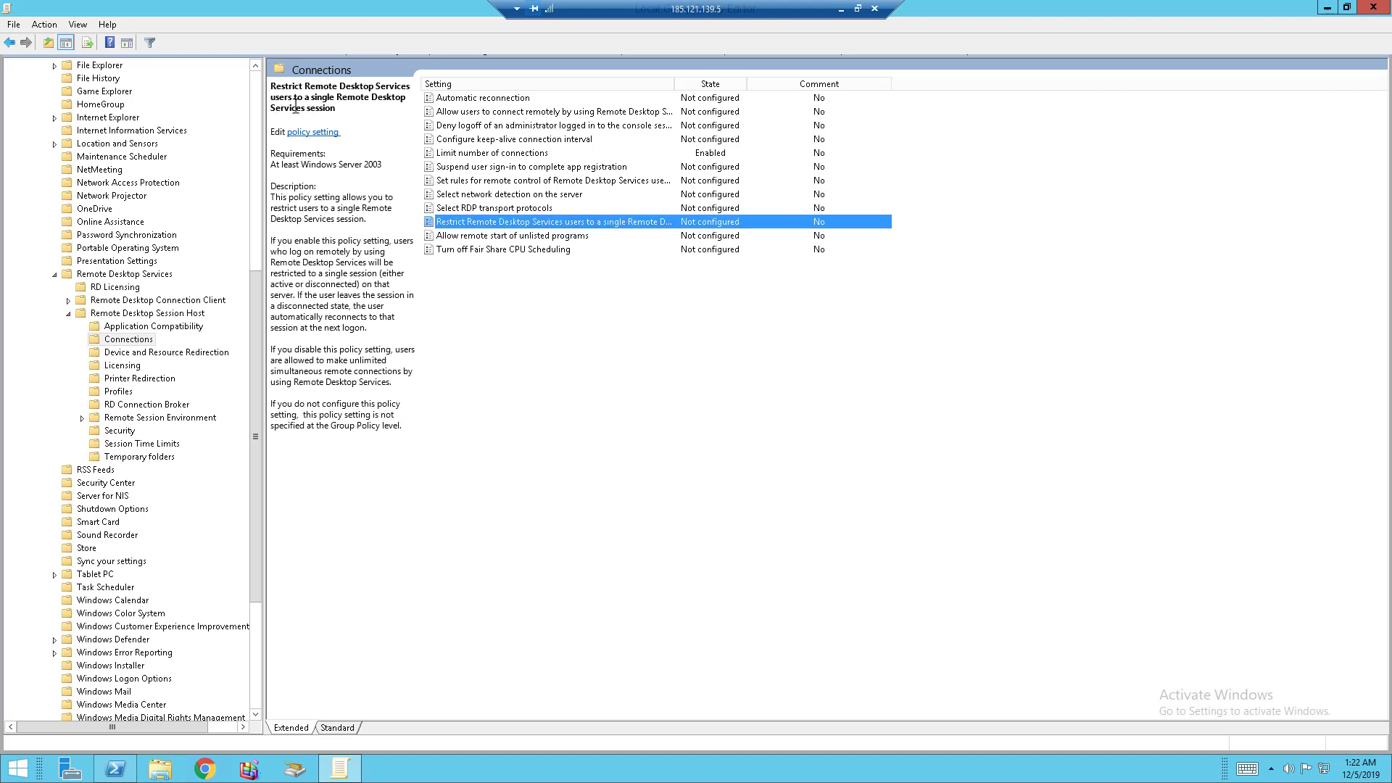
pyautogui.rightClick(615, 225)
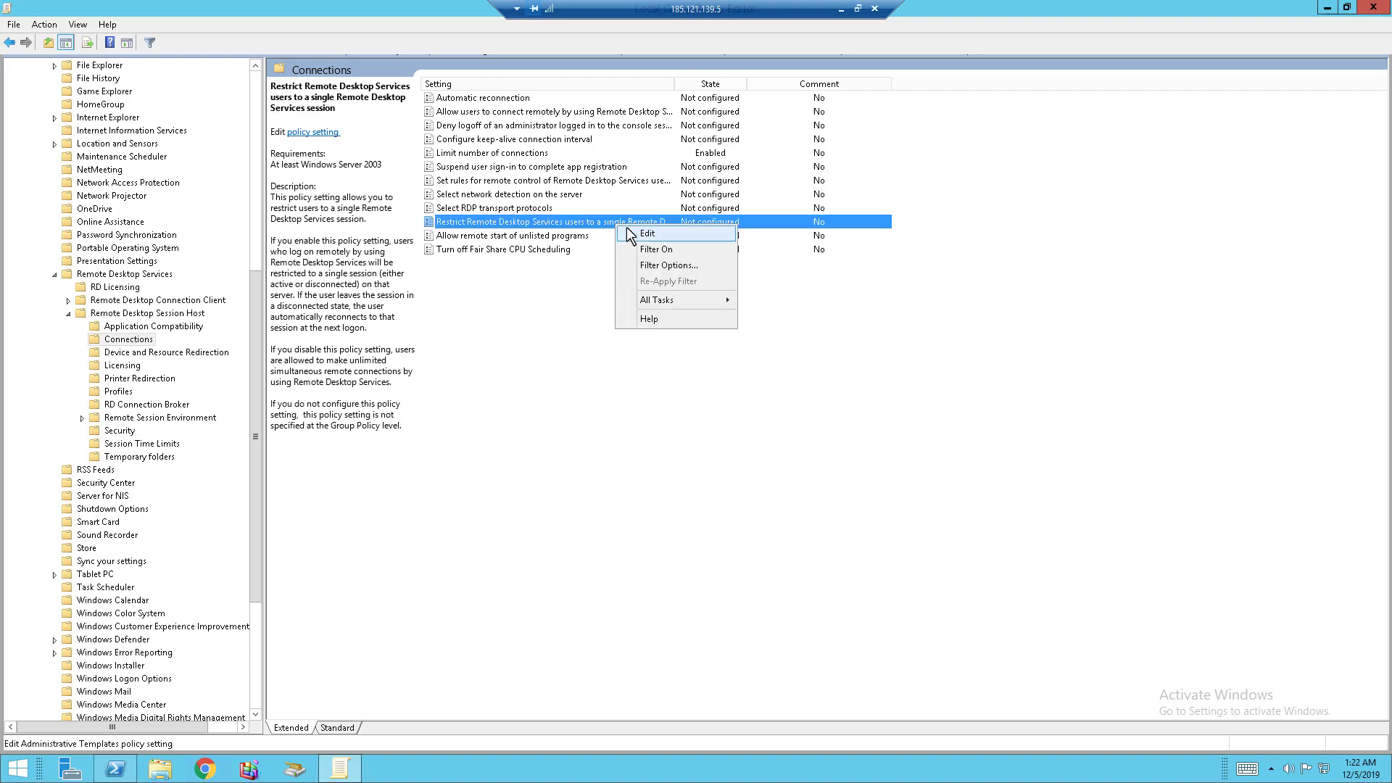
pyautogui.click(647, 233)
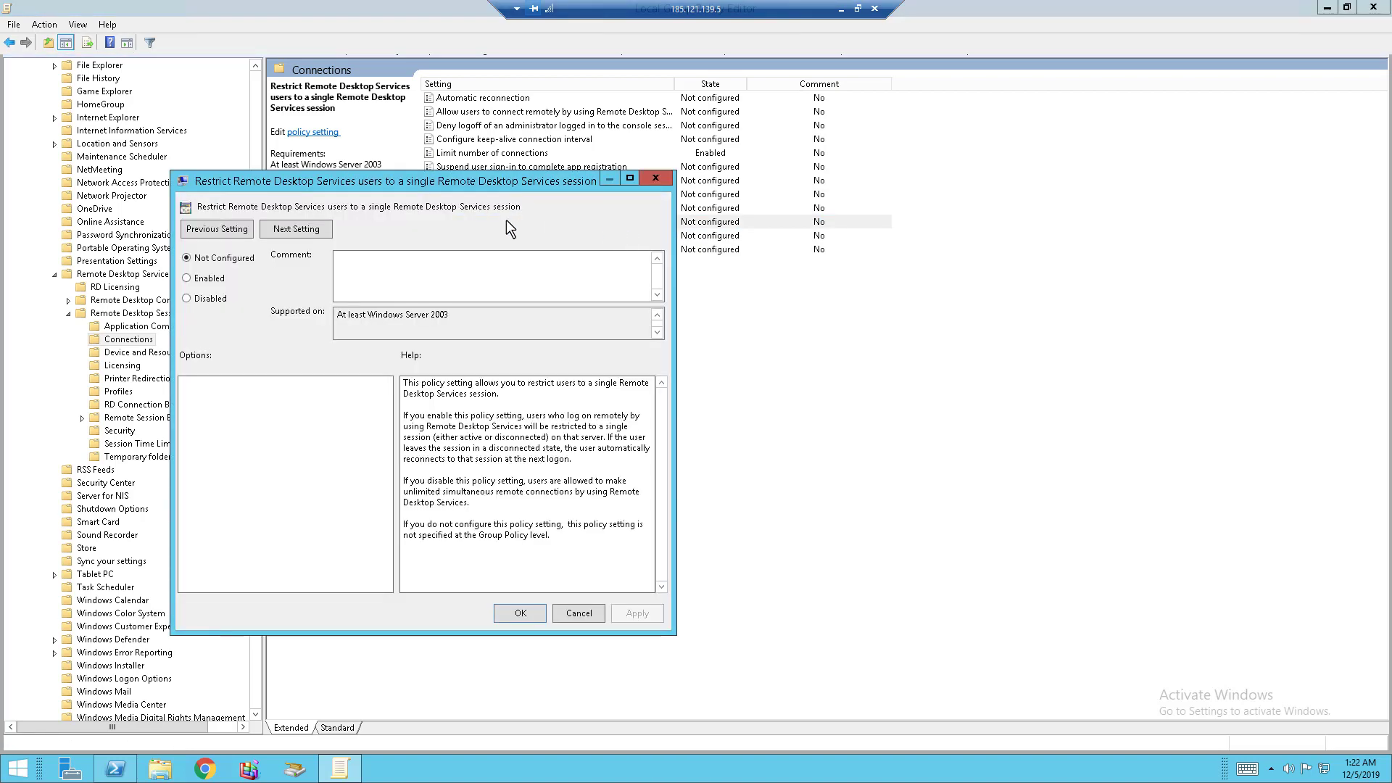
pyautogui.click(225, 279)
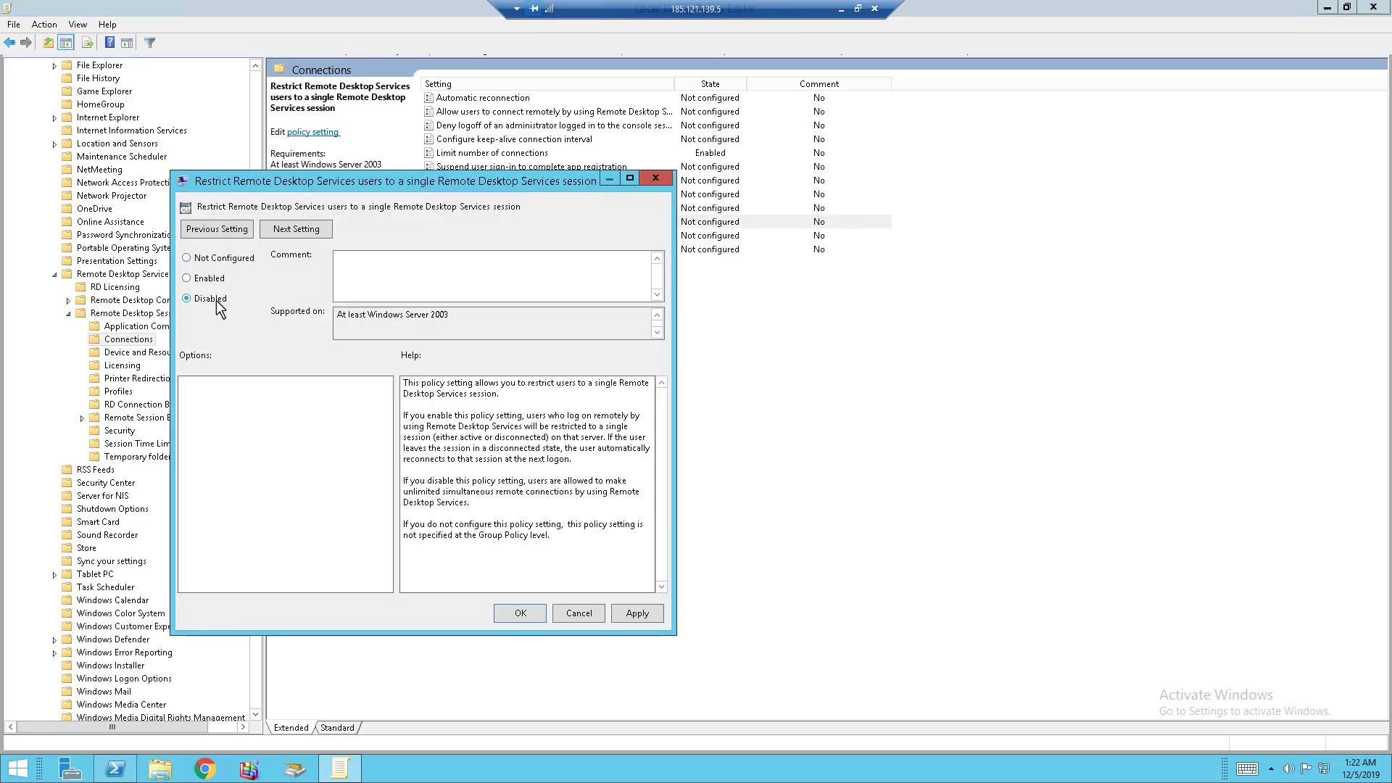
pyautogui.click(644, 615)
pyautogui.click(538, 614)
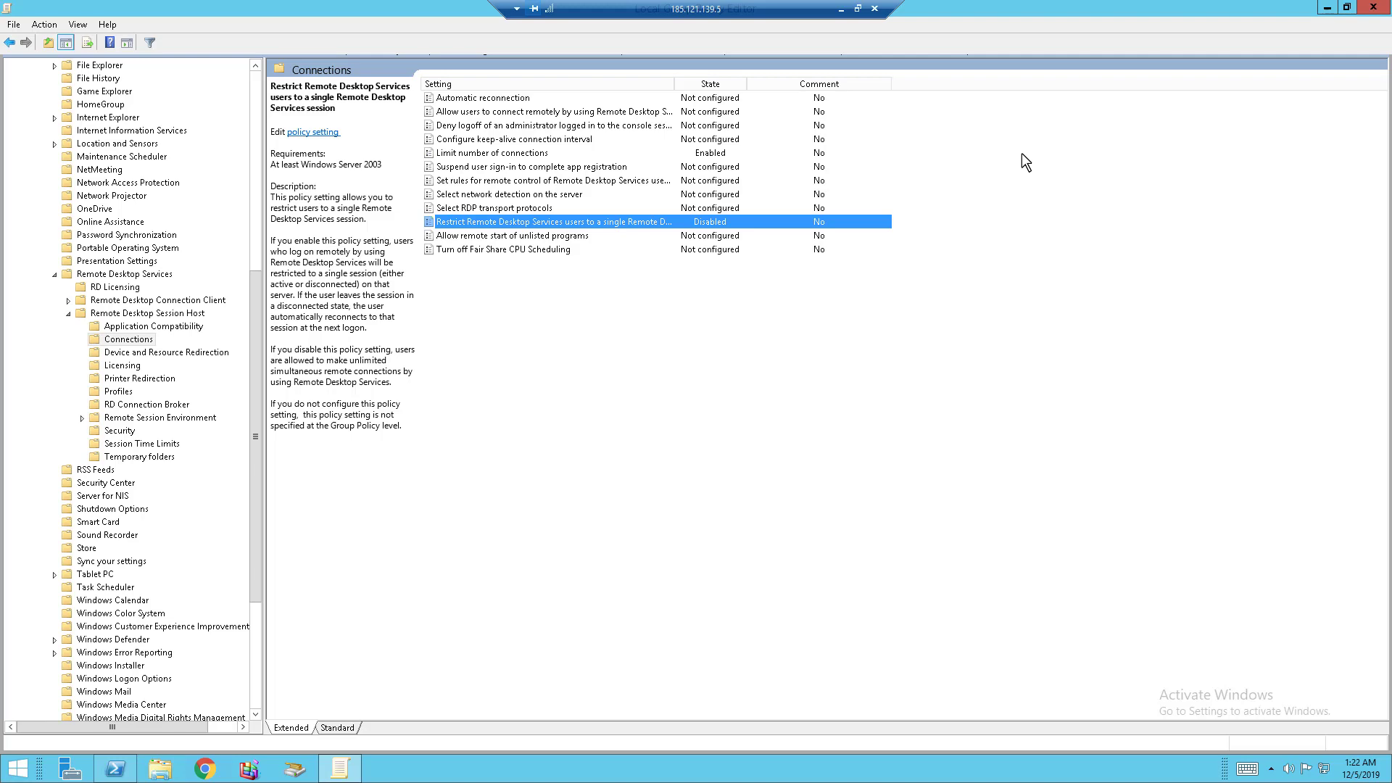
# - Close the policy editor, reconnect to the session disconnected 12 minutes ago, and dismiss the updates banner
pyautogui.click(1373, 9)
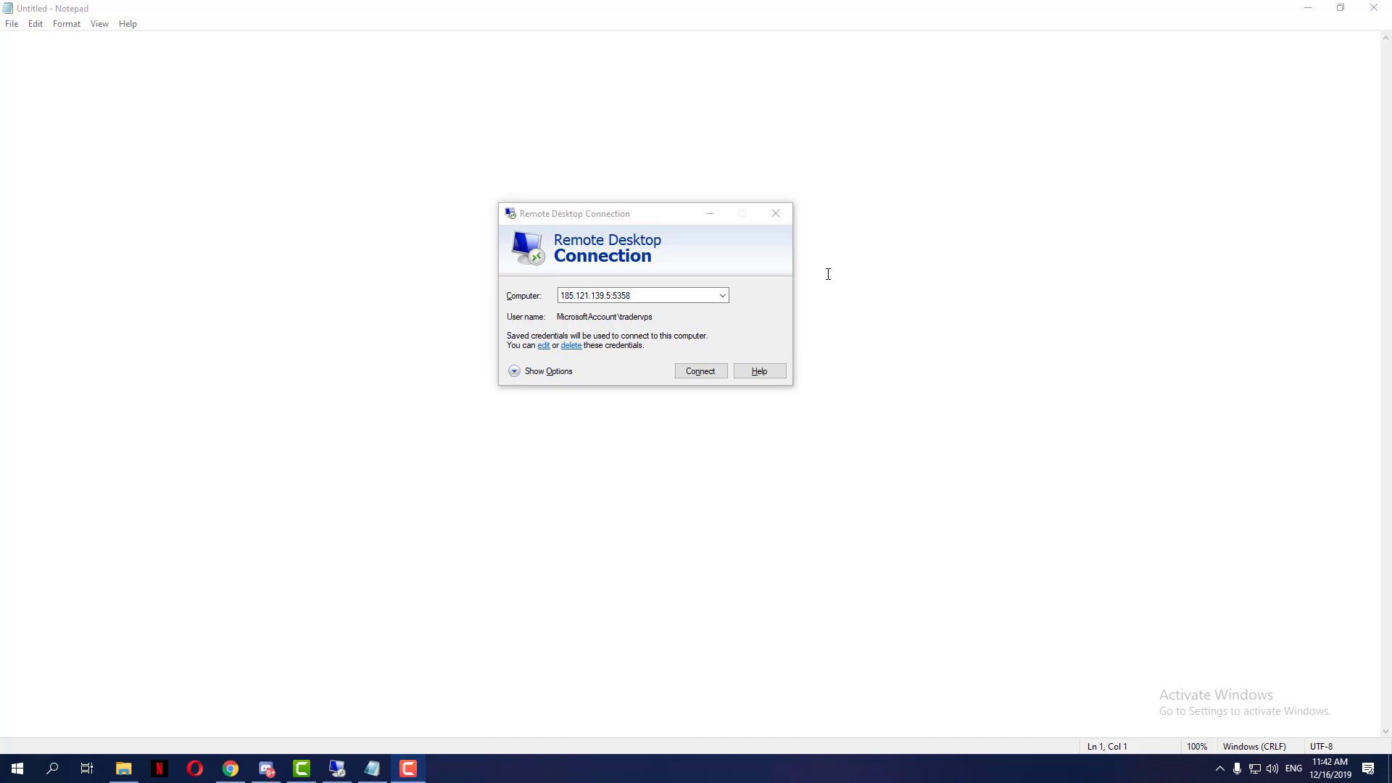
pyautogui.click(699, 372)
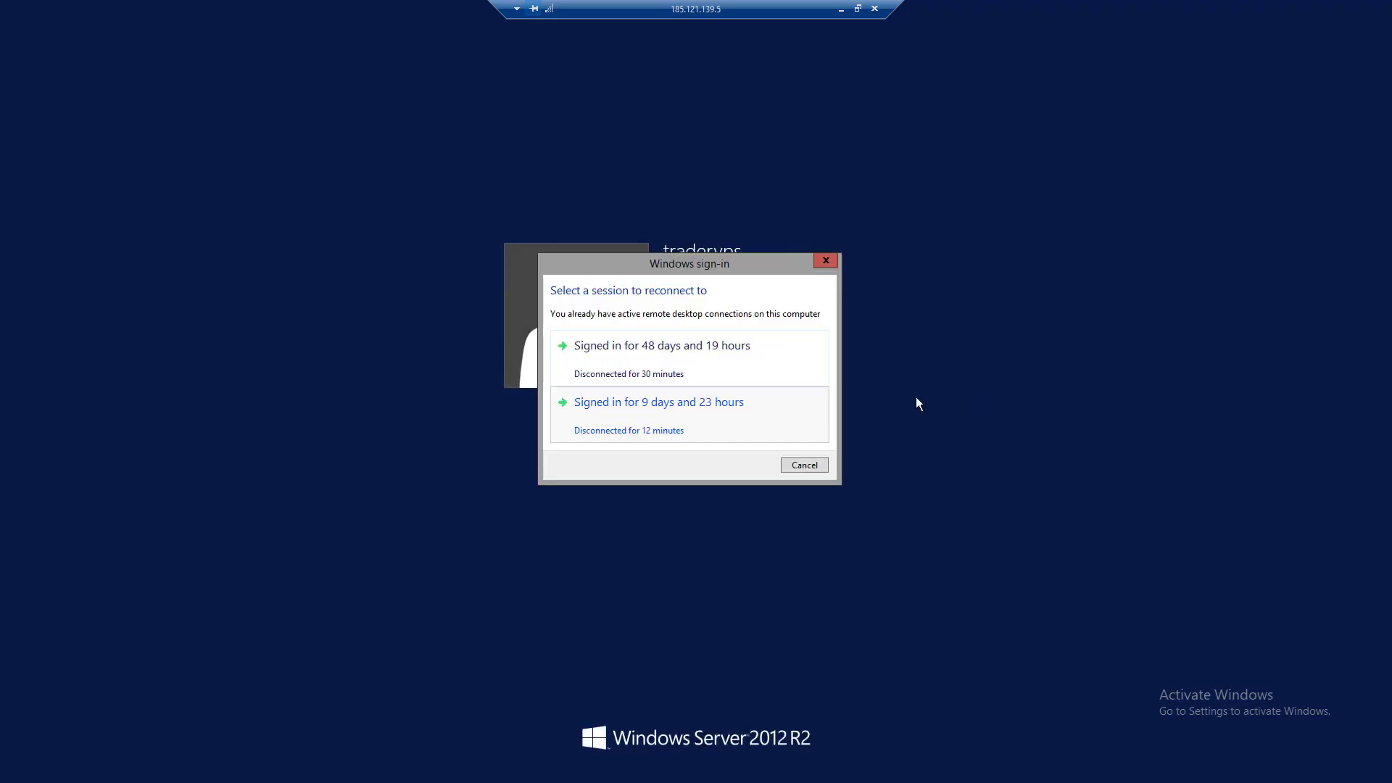
pyautogui.click(729, 403)
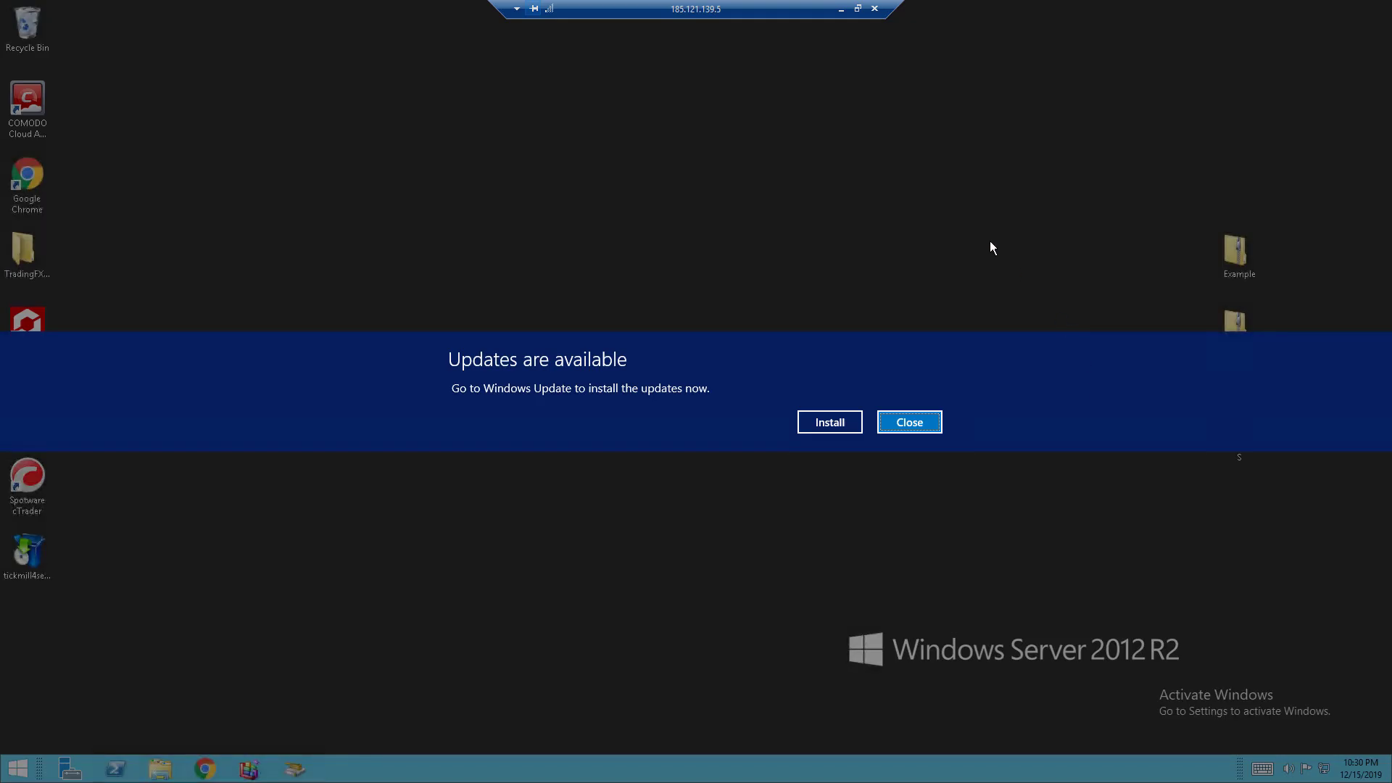
pyautogui.click(929, 423)
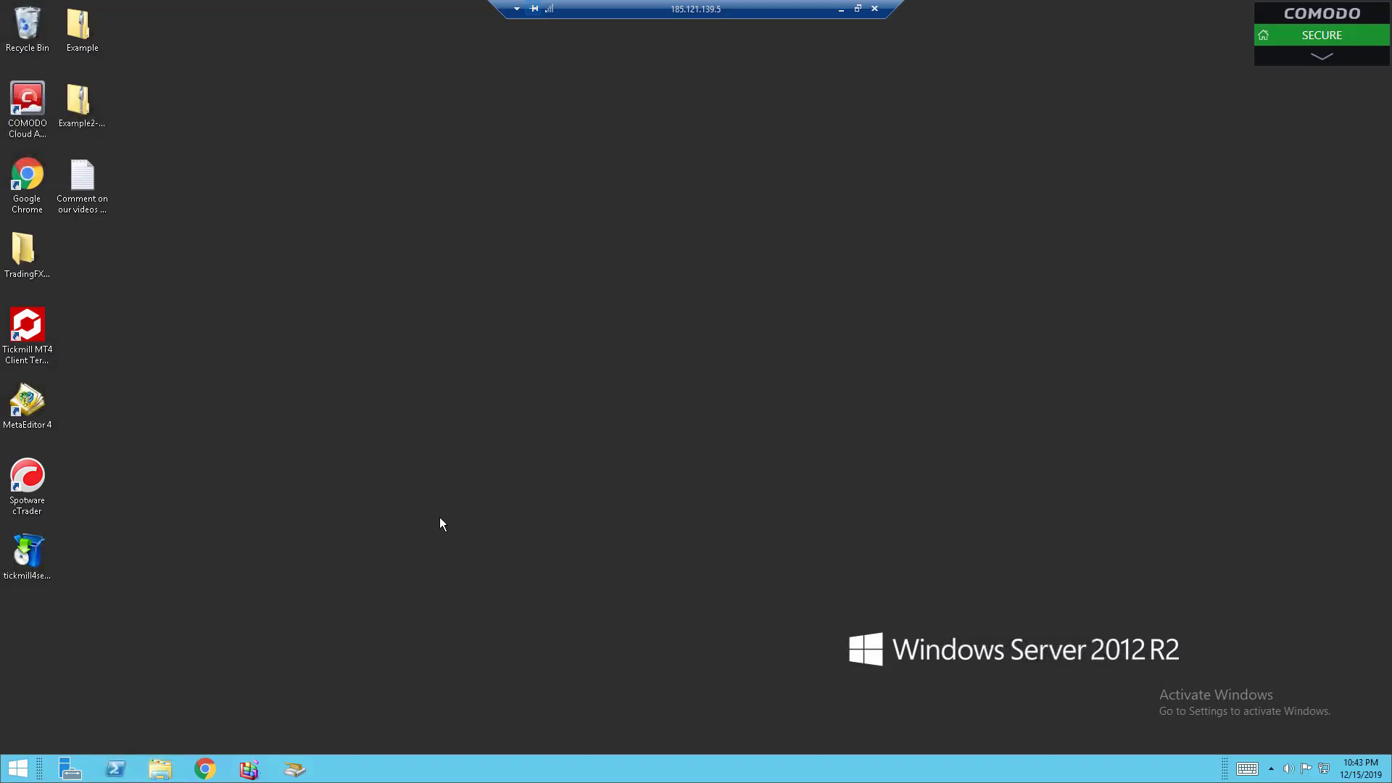
# - Minimize the remote session and show previews of both Remote Desktop Connection windows
pyautogui.click(840, 9)
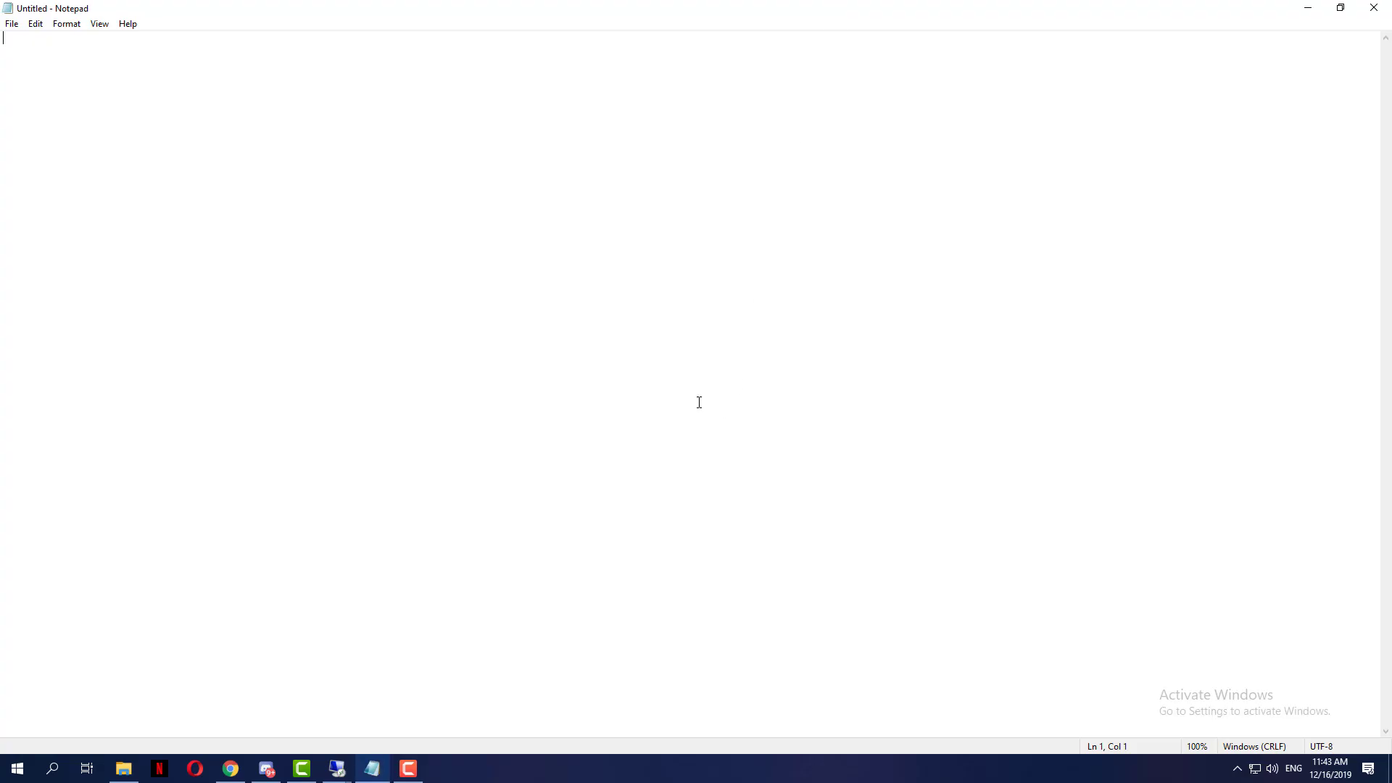
pyautogui.moveTo(327, 779)
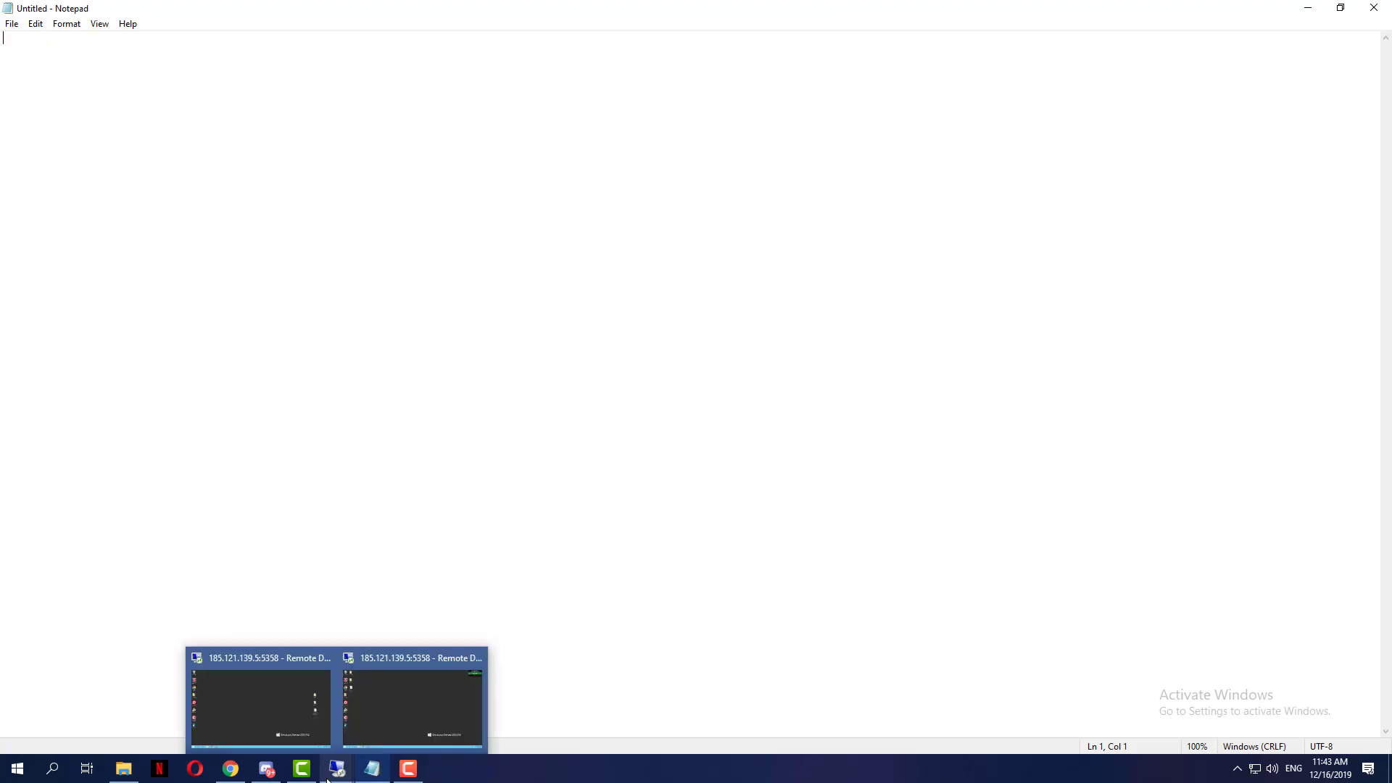